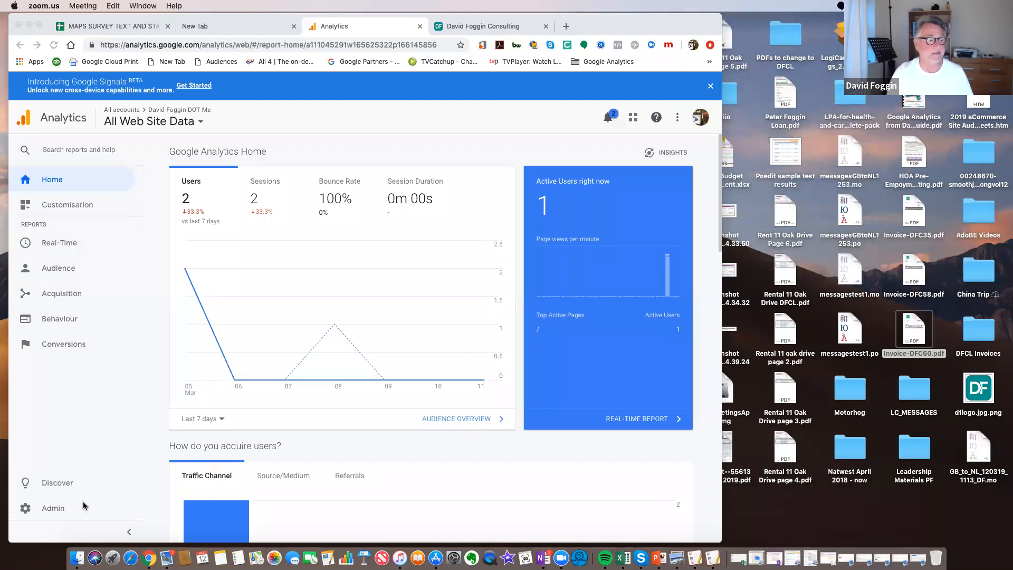
Open the goal settings of the All Web Site Data view in the administration area and start a new goal
click(50, 510)
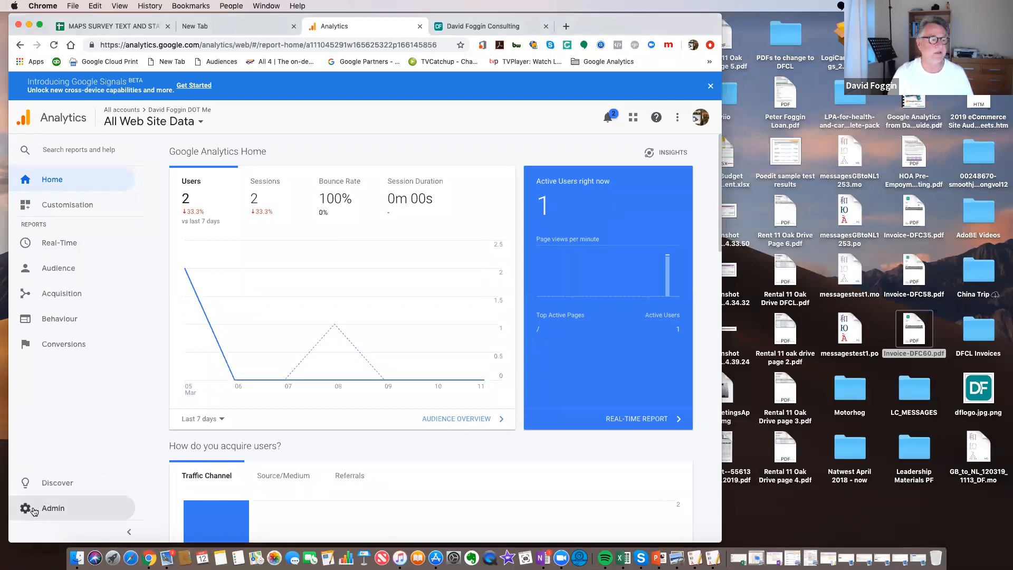
click(33, 510)
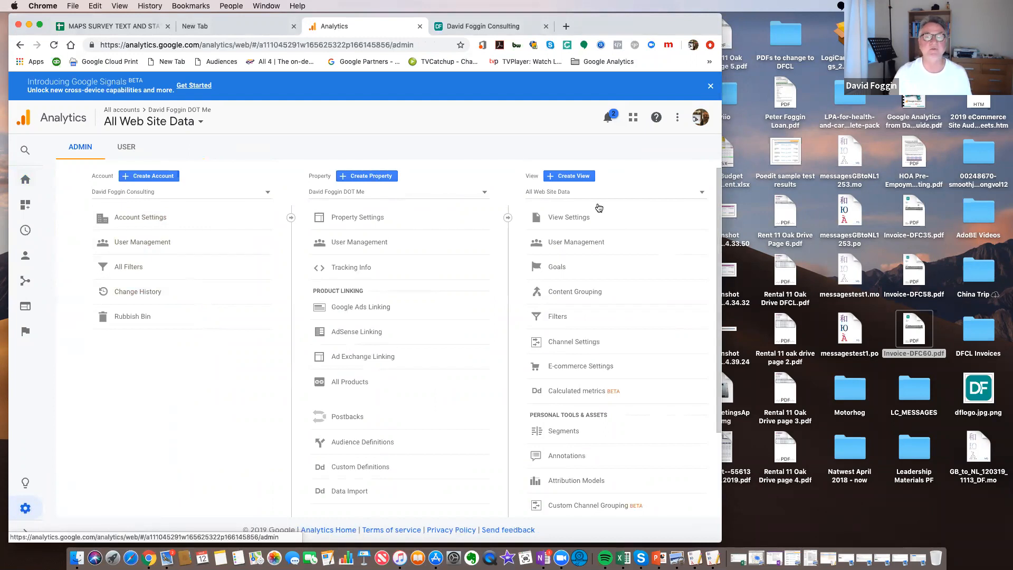
click(564, 268)
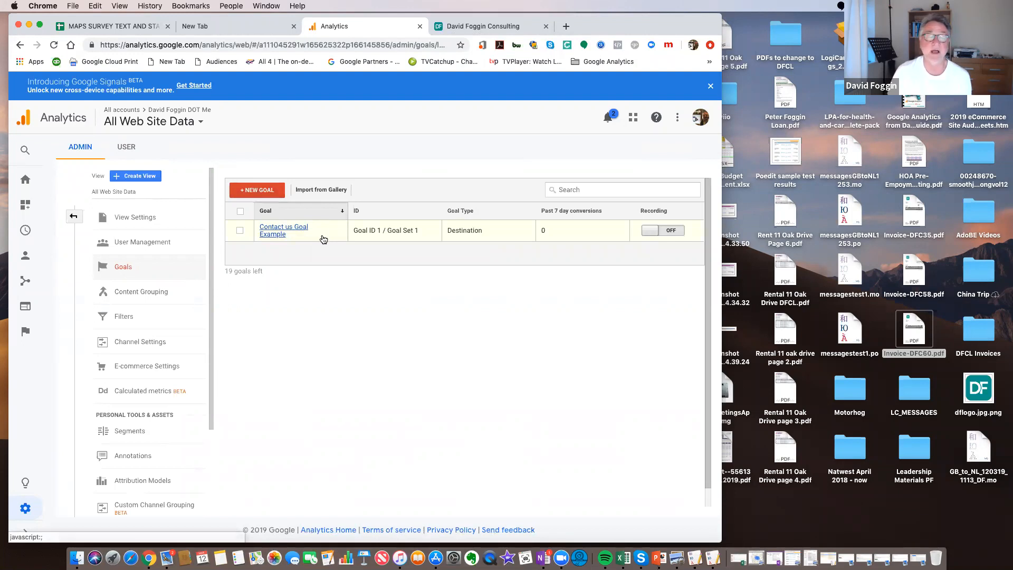
click(260, 191)
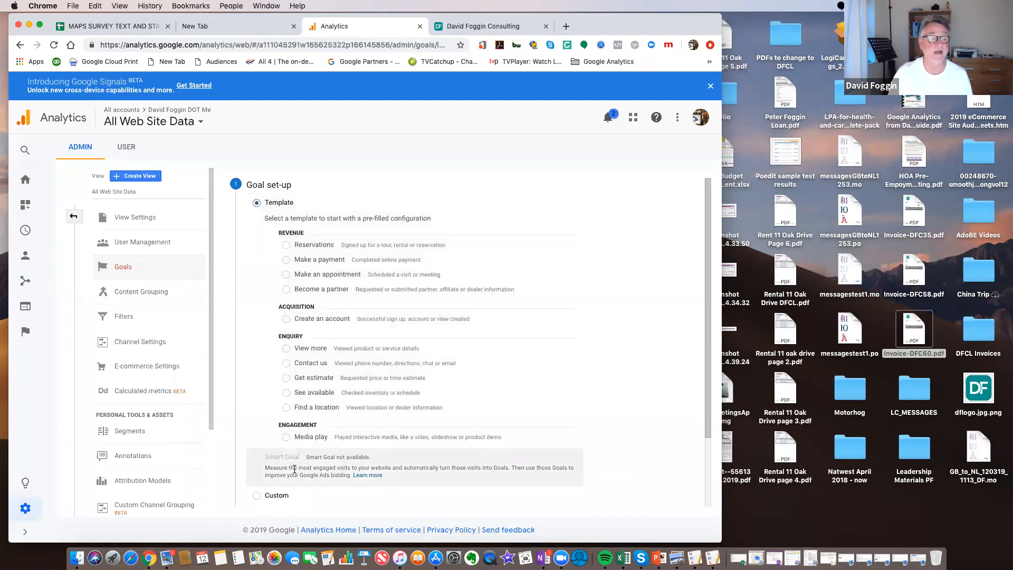
Choose the Contact us enquiry template for the new goal and continue to the goal description
scroll(303, 432, down, 3)
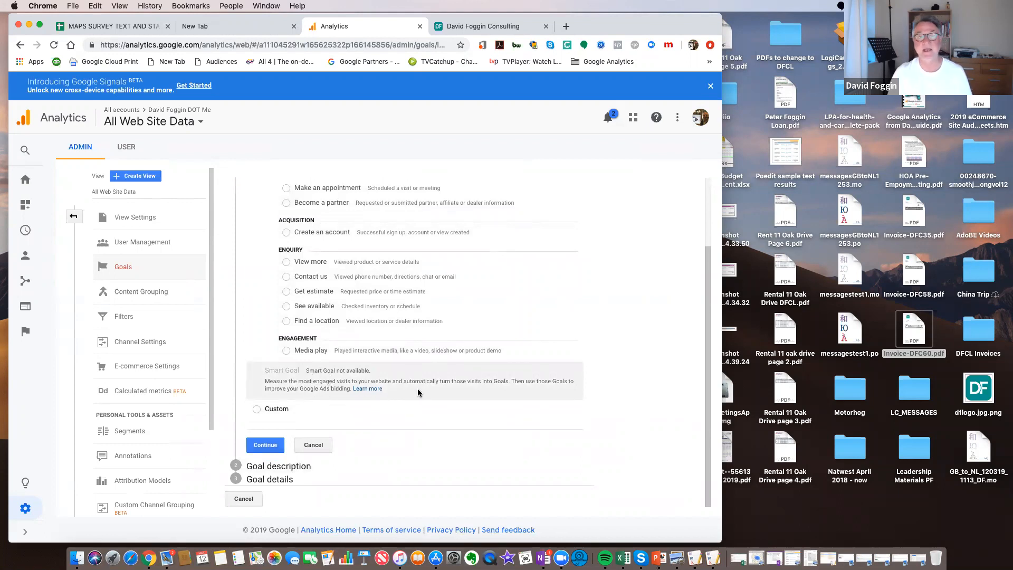
scroll(418, 392, up, 3)
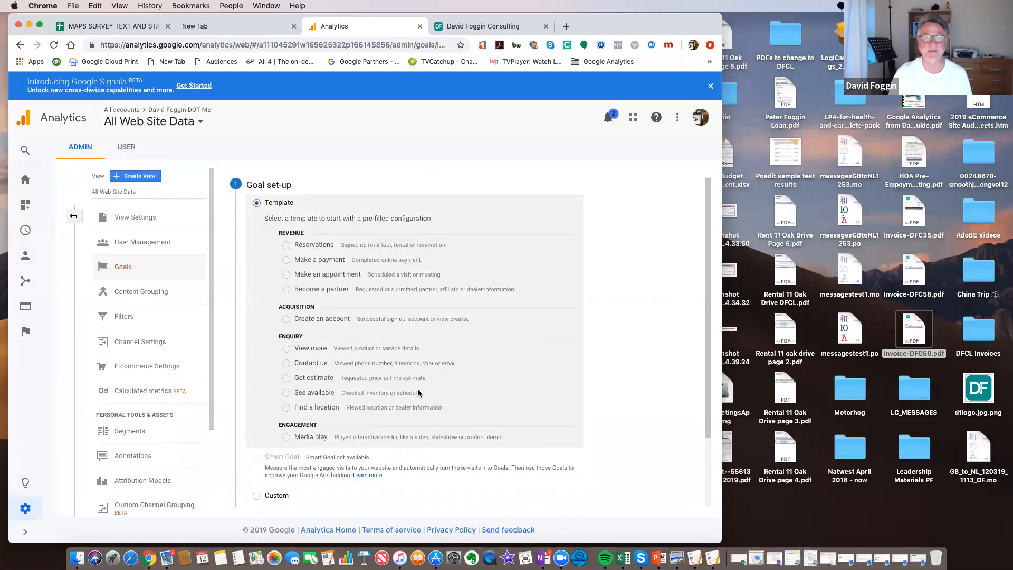
click(286, 364)
scroll(434, 403, down, 3)
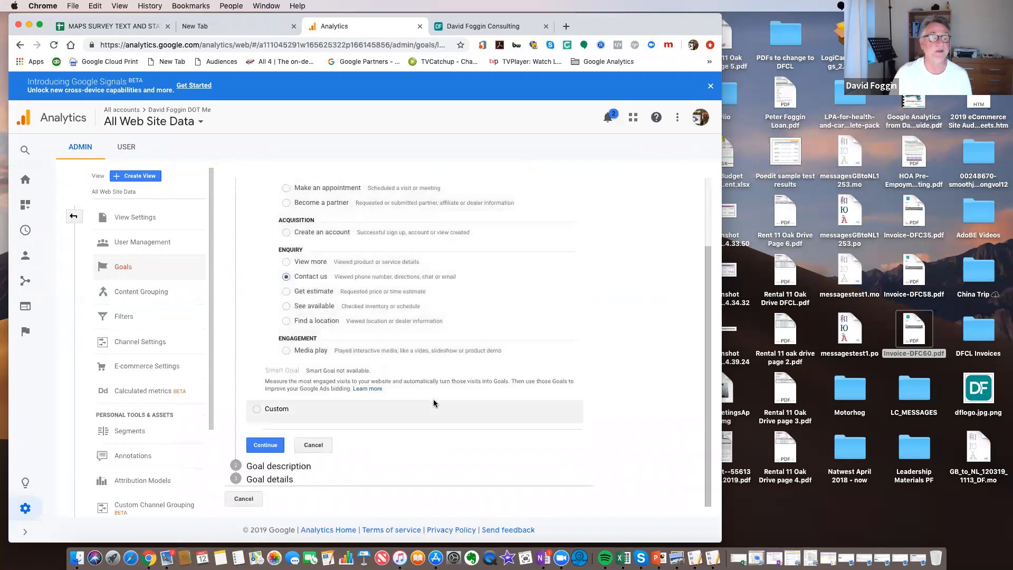
click(269, 446)
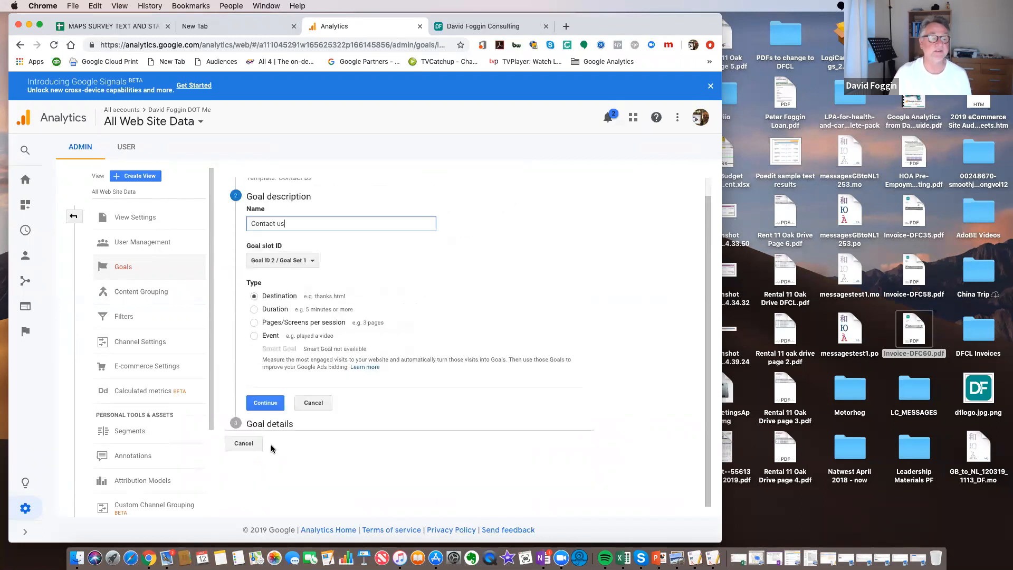
Name the goal "Contact test goal for training", keep the Destination type and continue to the goal details
triple_click(248, 223)
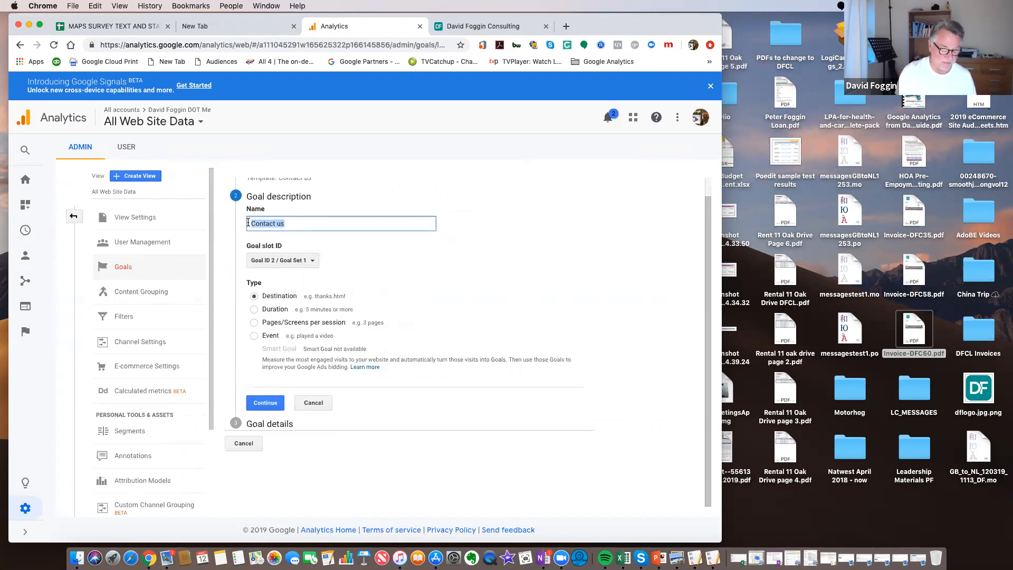
text(Contact test go)
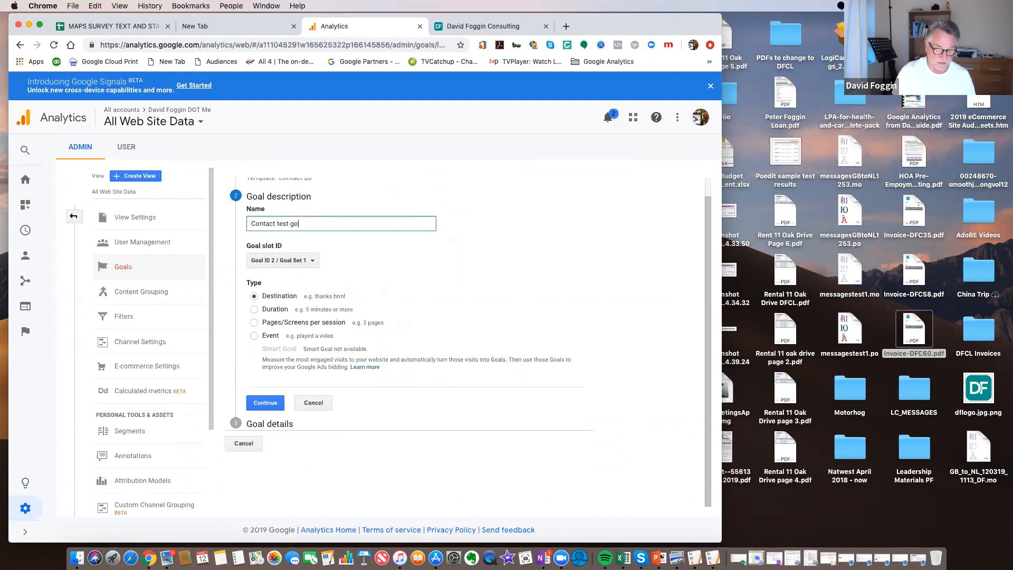
text(al for training)
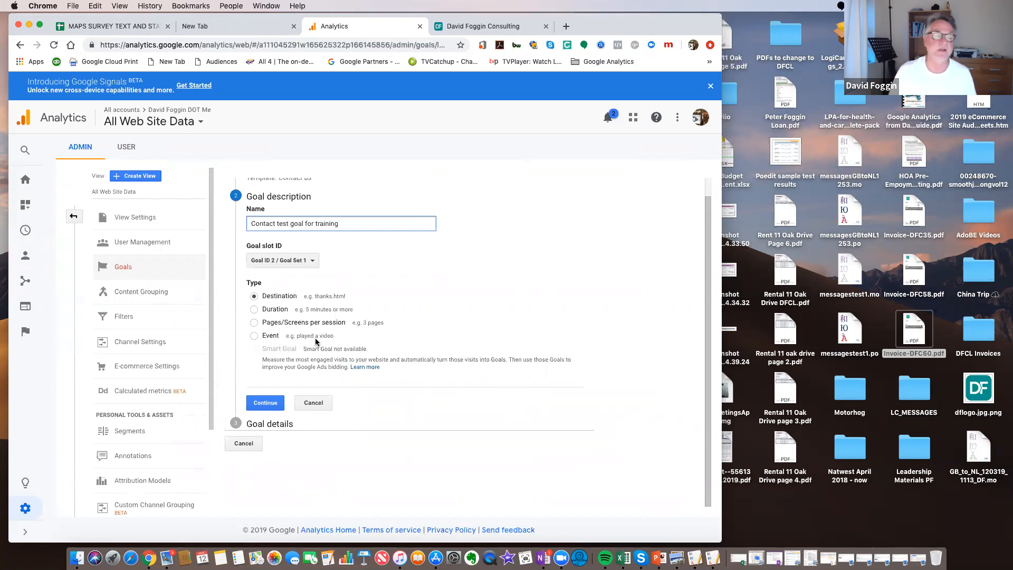
click(269, 403)
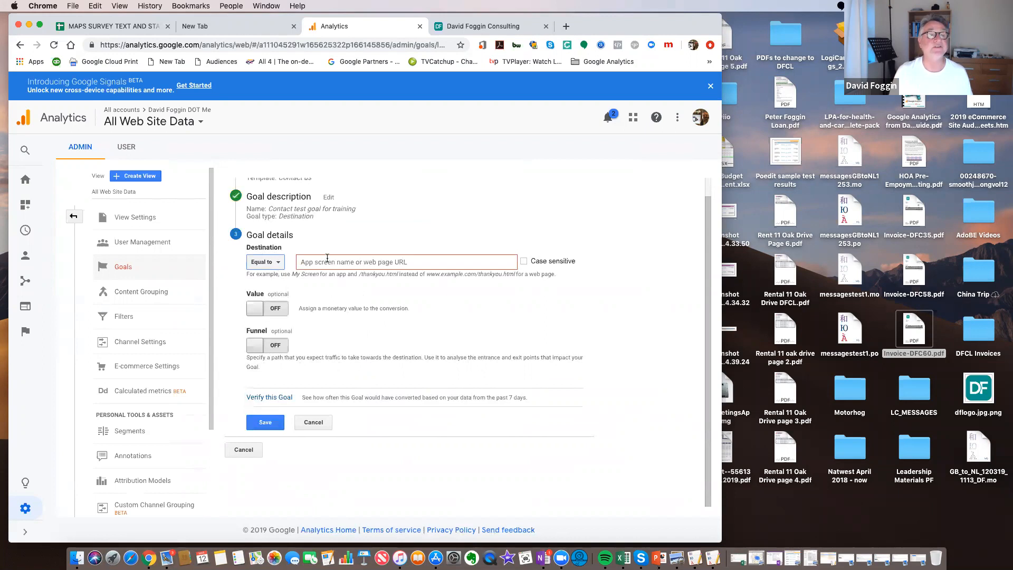
Switch to the consulting website, open its Contact page with the message form and copy the page's full URL
drag(704, 23, 876, 64)
click(654, 65)
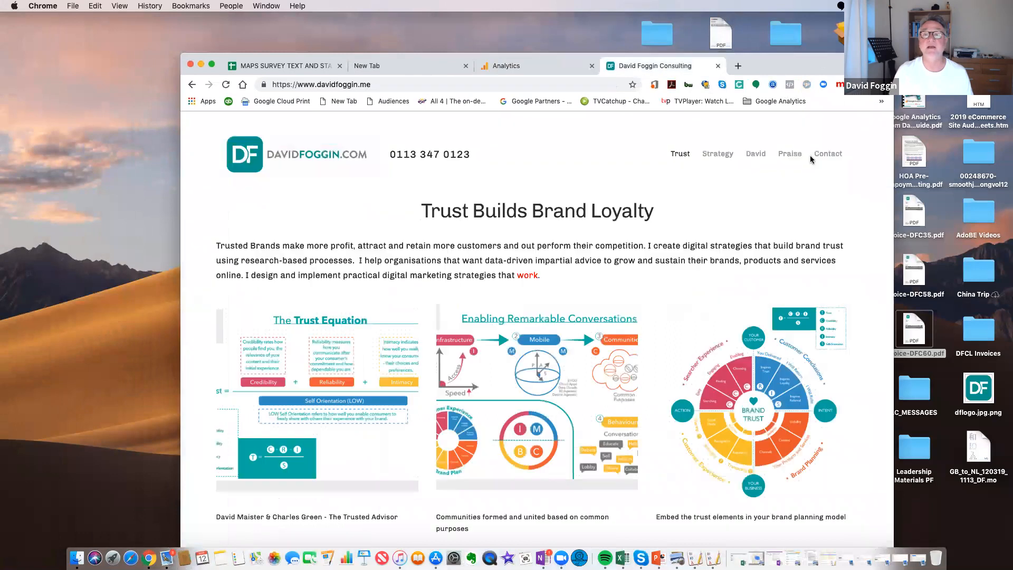
click(828, 154)
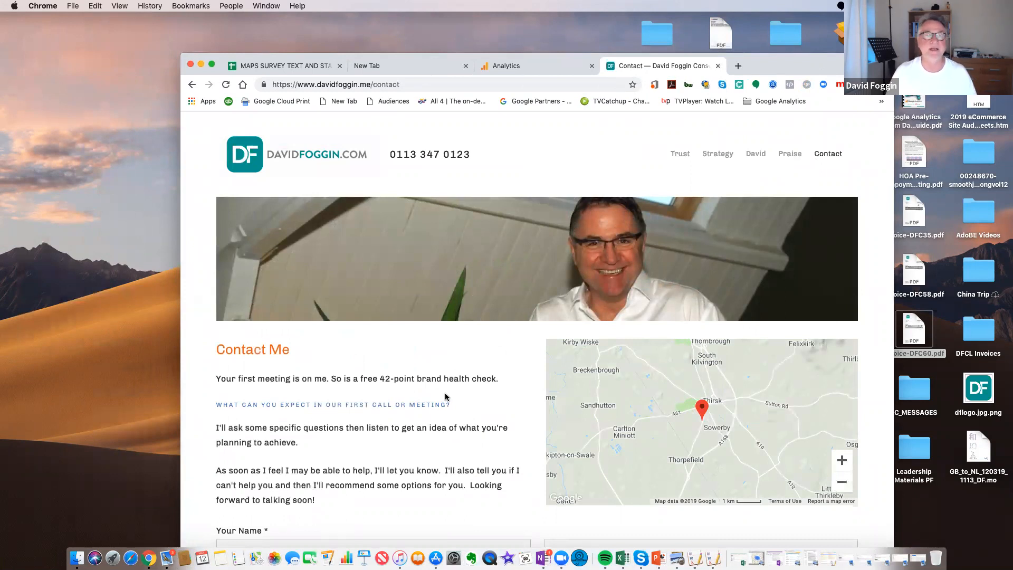
scroll(445, 397, down, 5)
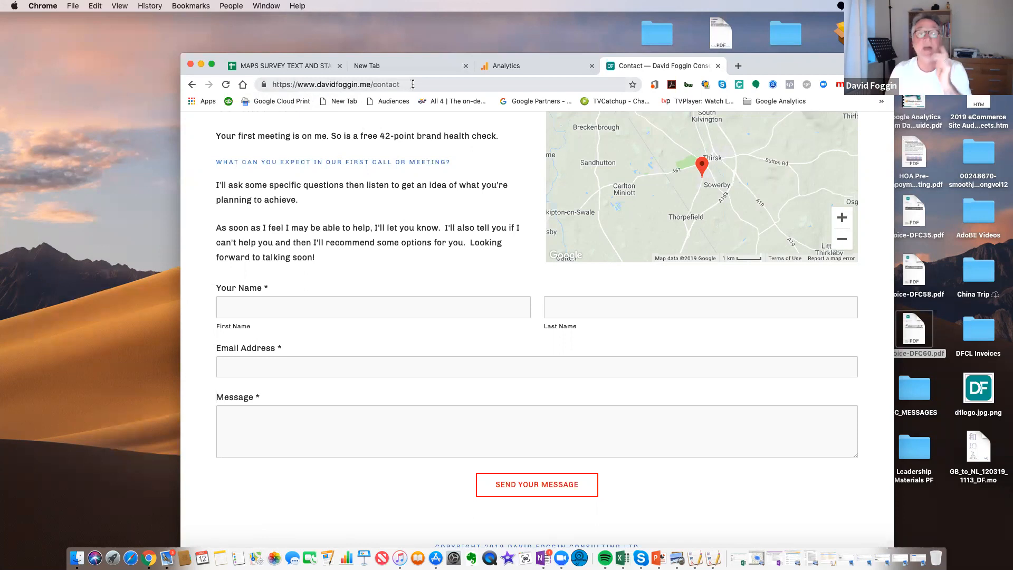
click(370, 84)
right_click(371, 84)
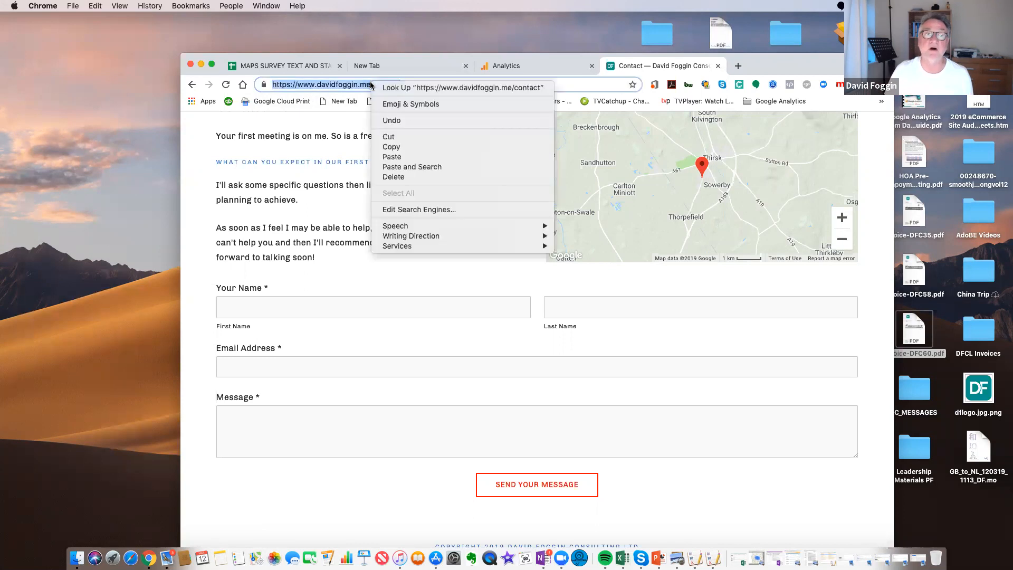
click(399, 148)
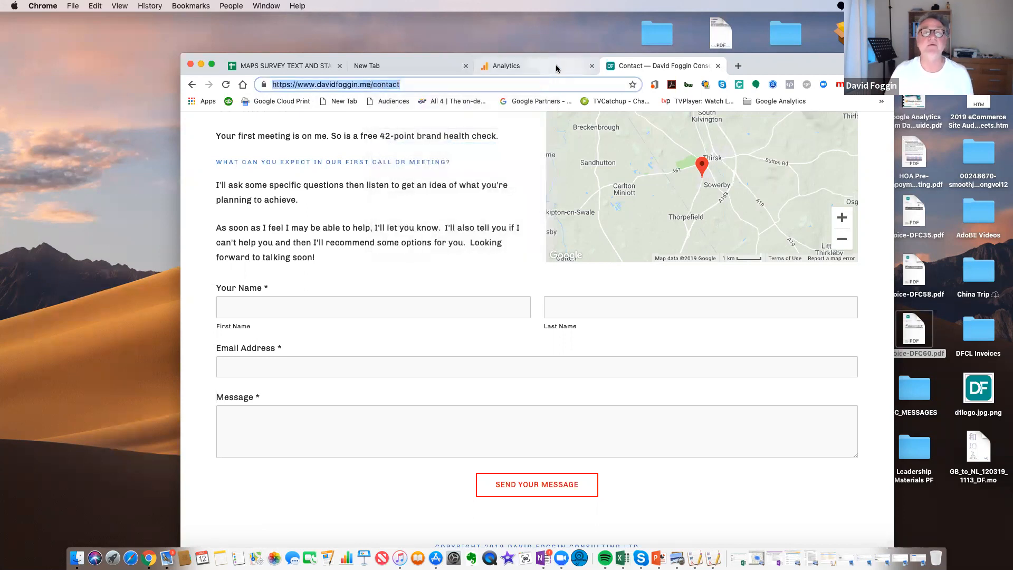
Return to Analytics, paste the copied contact page URL as the goal's Equal to destination and save the goal
click(557, 69)
click(526, 302)
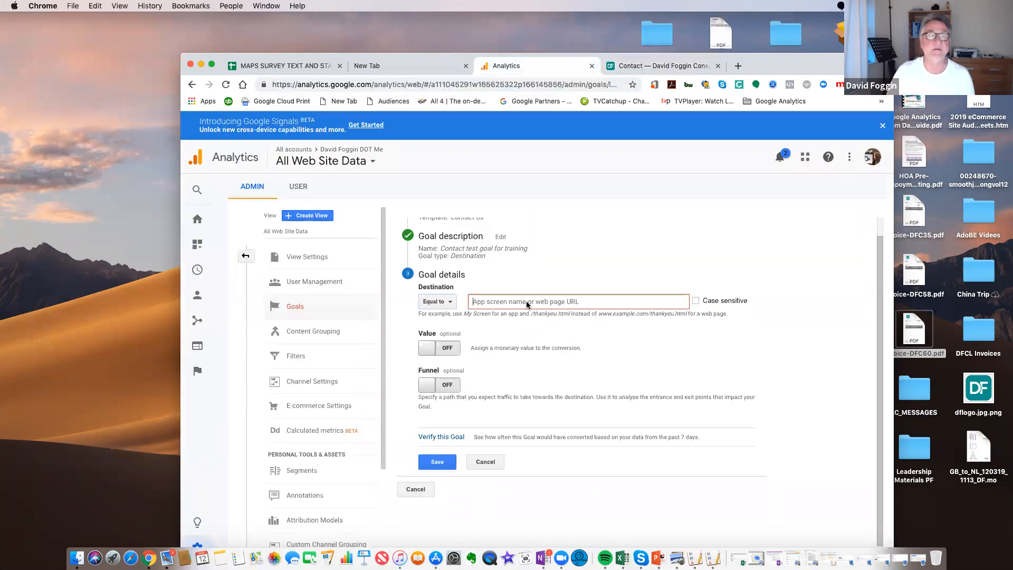
right_click(526, 302)
click(558, 371)
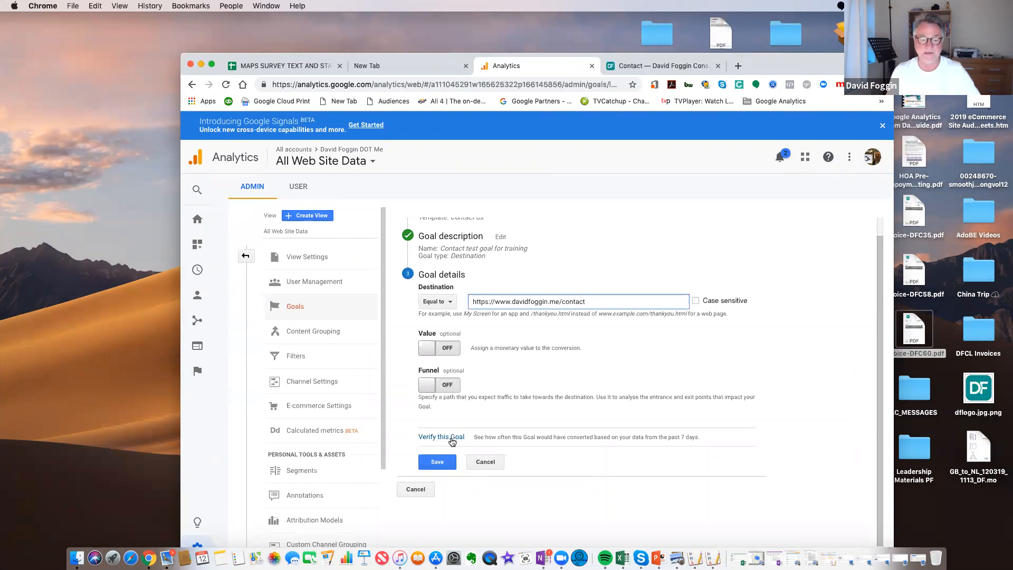
click(440, 462)
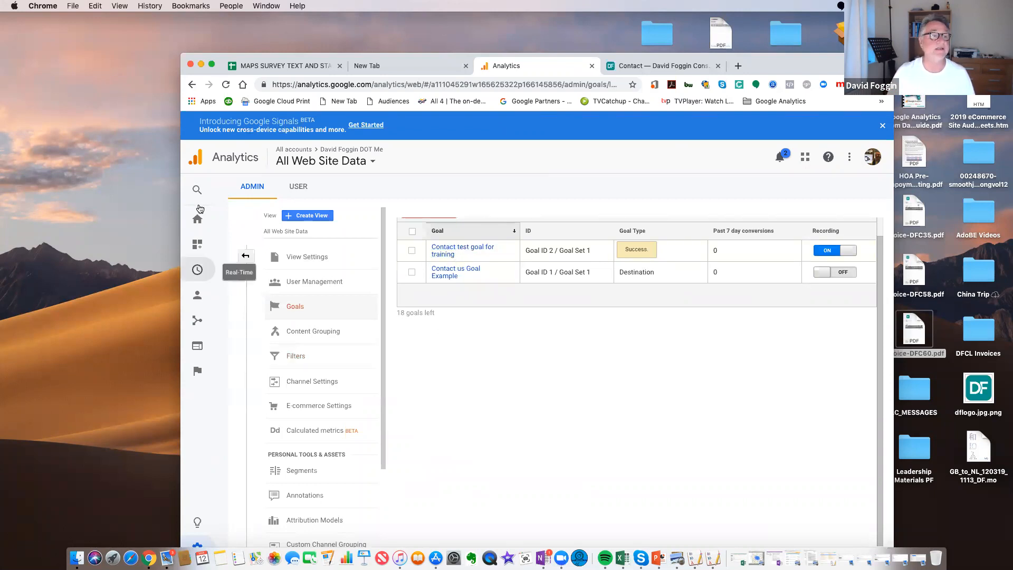
Open the Goals Overview report under Conversions and examine goal completions with the browser window in full screen
click(197, 219)
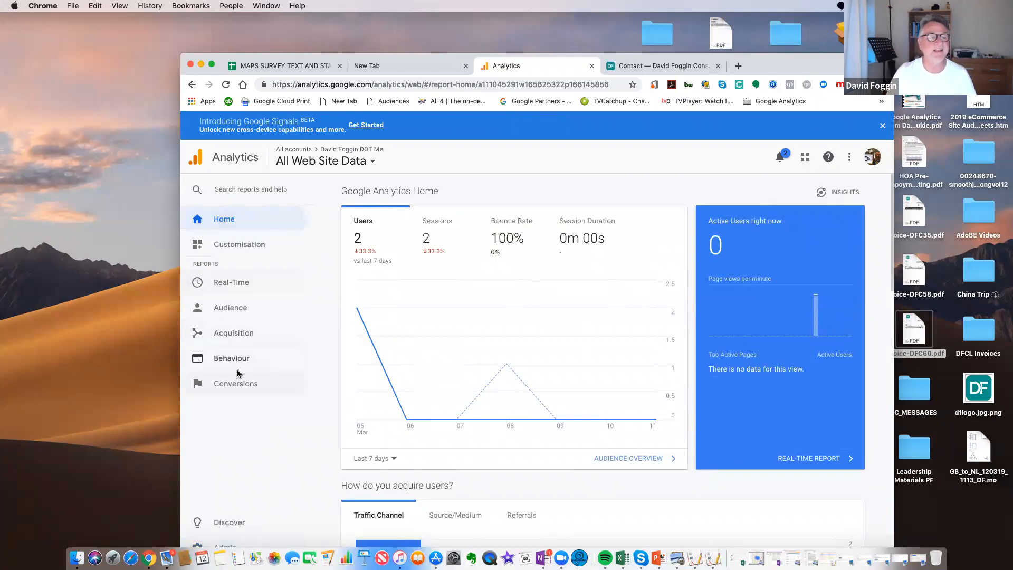
click(240, 310)
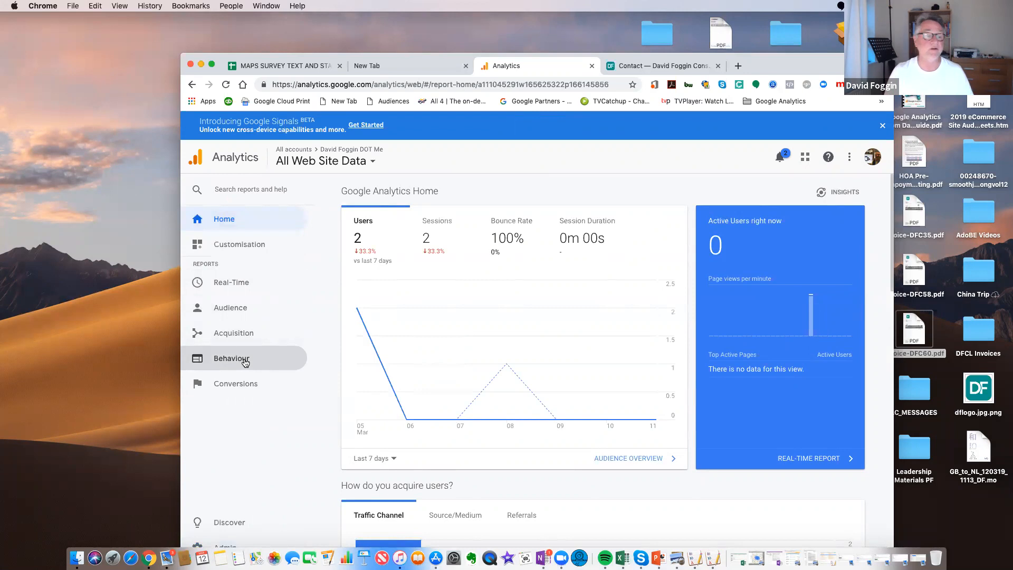
click(242, 391)
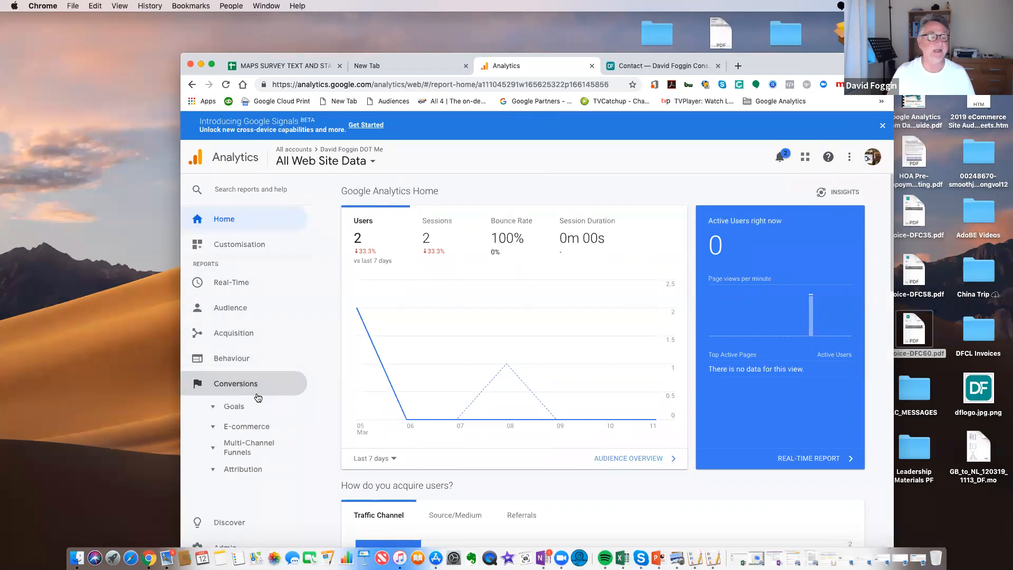
click(236, 408)
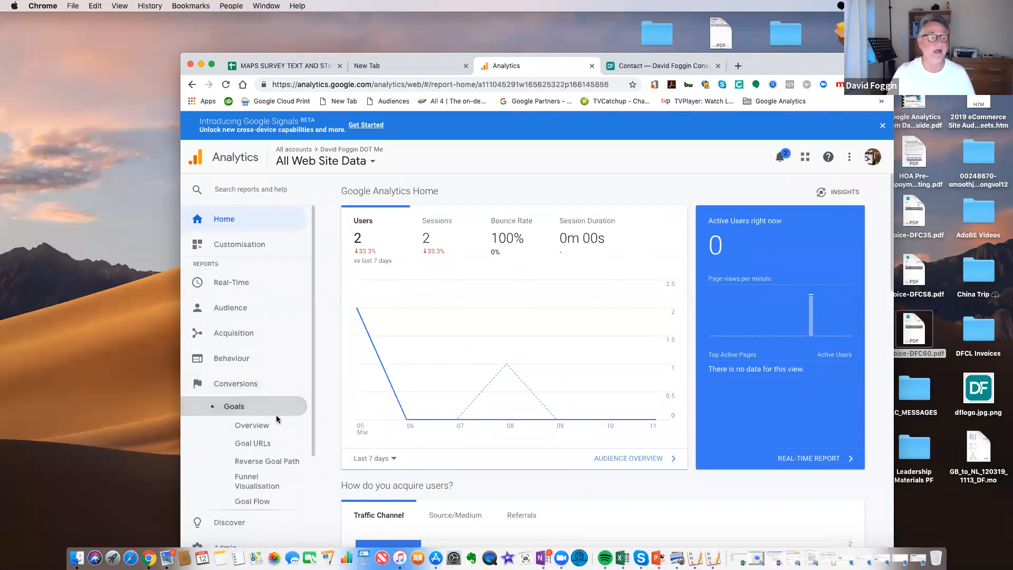
scroll(264, 422, down, 2)
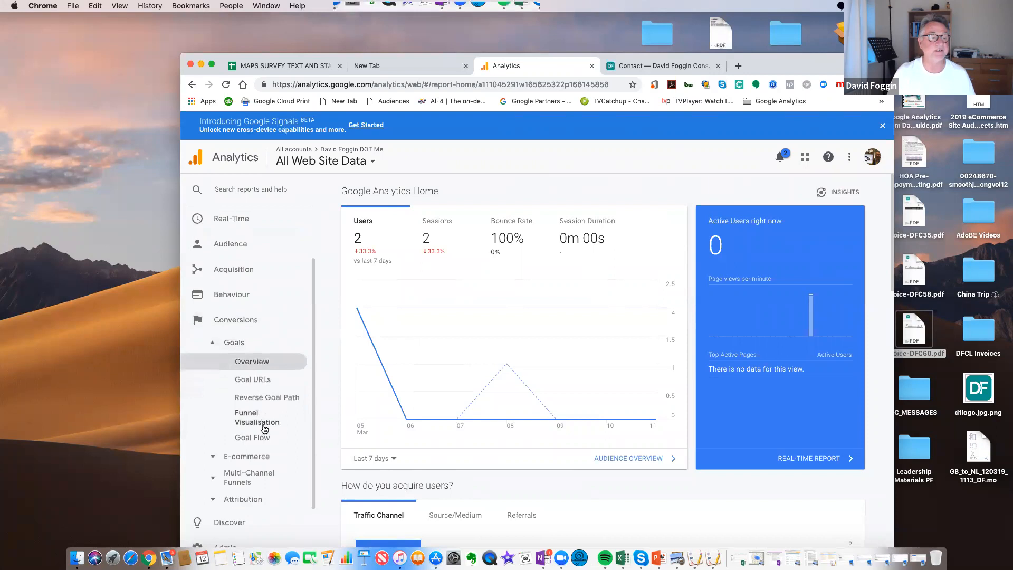
click(247, 369)
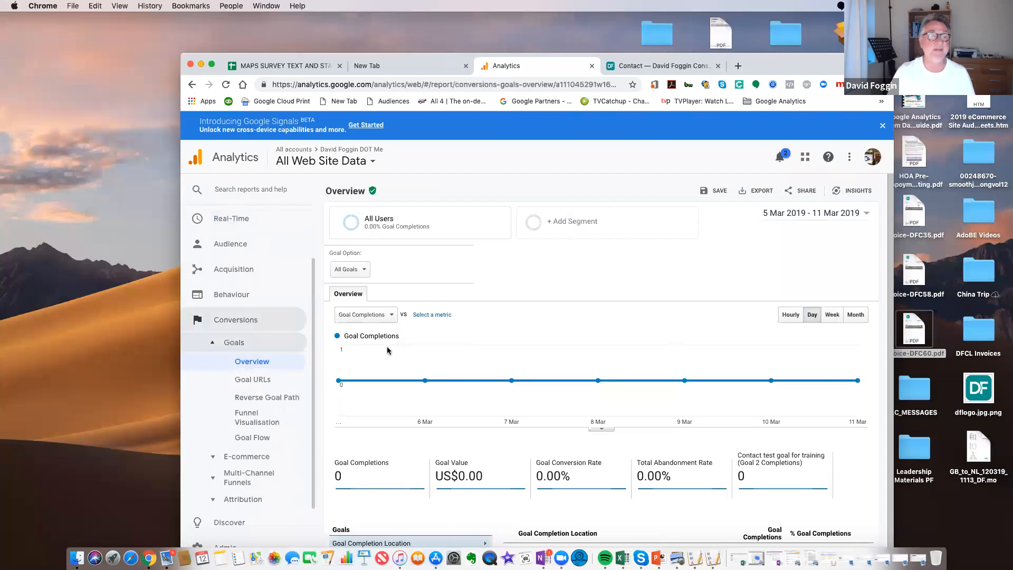
scroll(401, 347, down, 2)
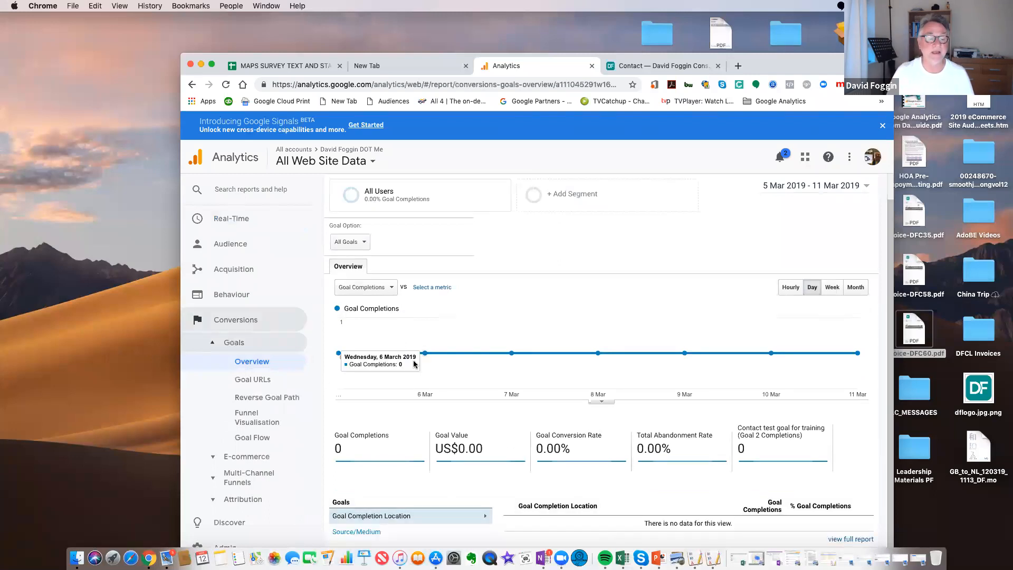
click(213, 65)
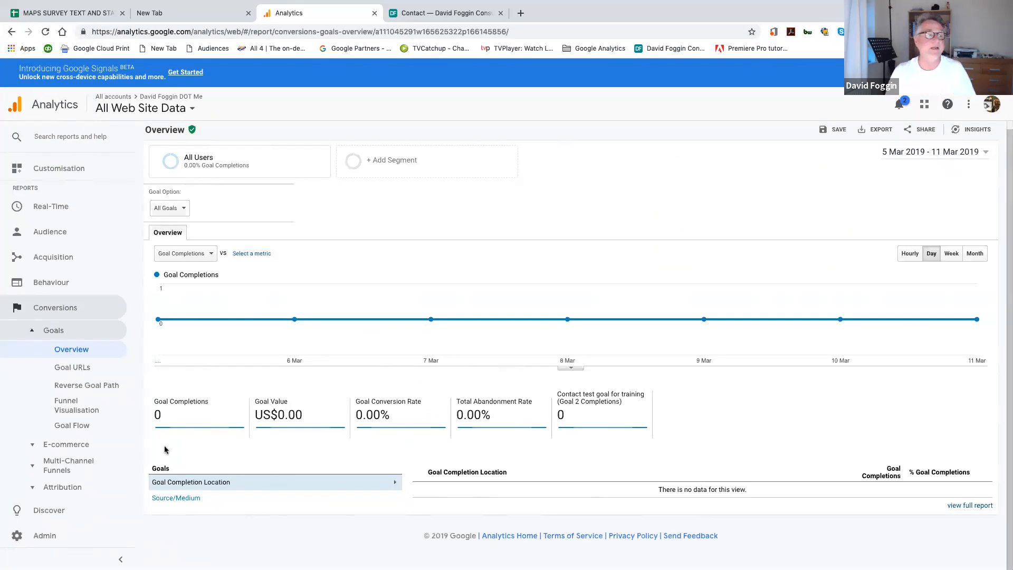
View the Funnel Visualisation report for the contact test goal and return the browser window to its normal size
click(77, 406)
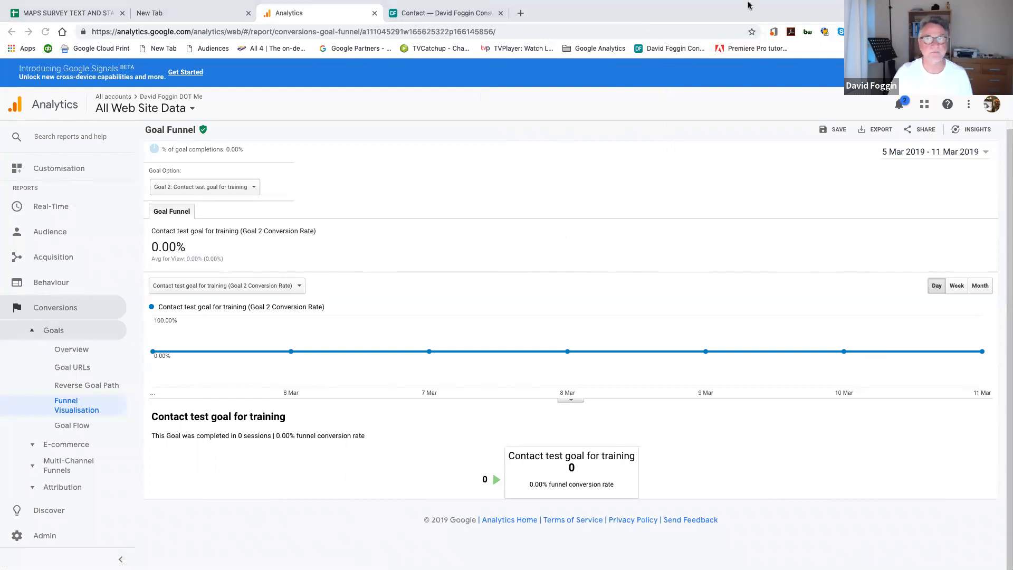
mouse_move(83, 1)
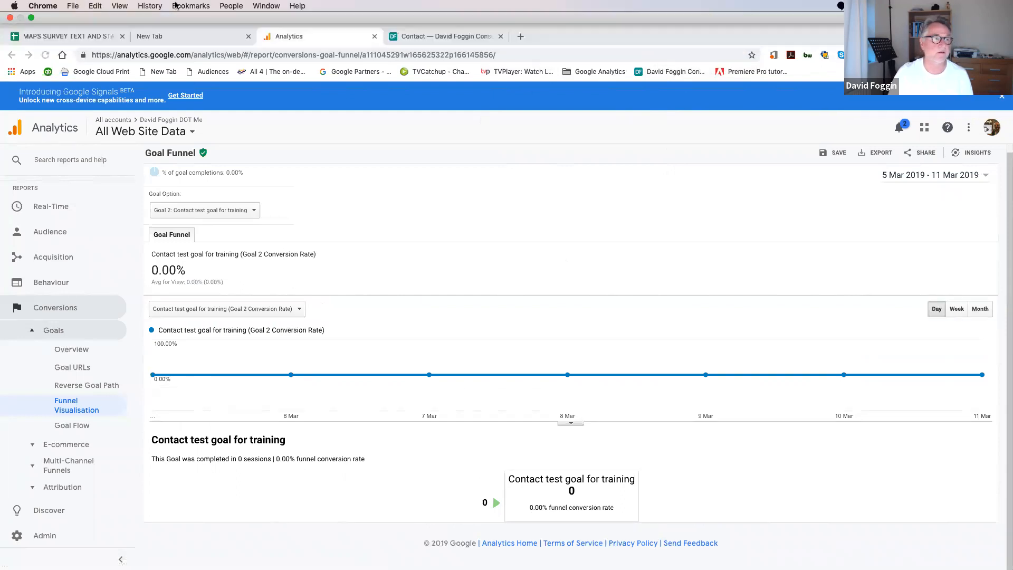
click(31, 20)
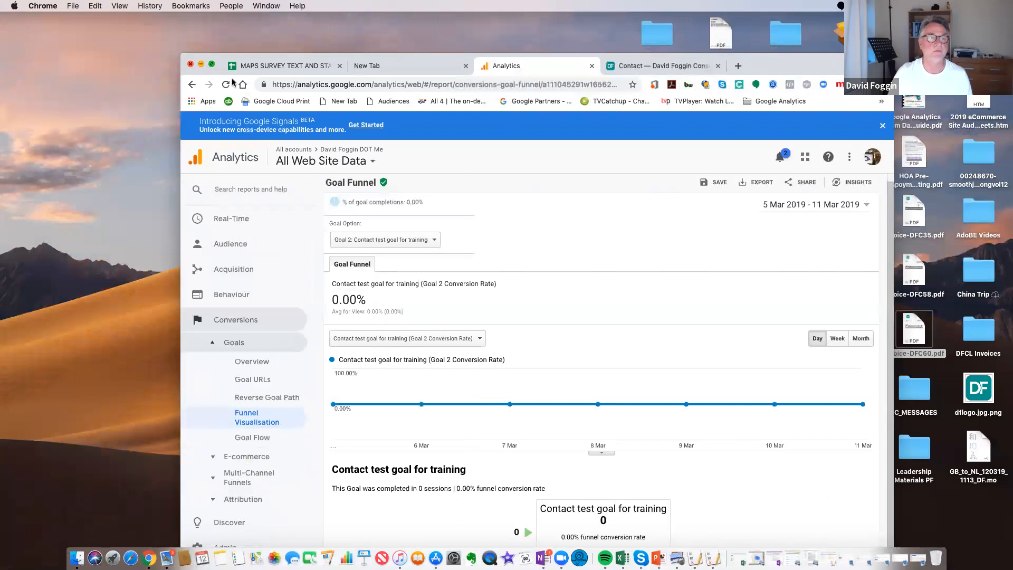